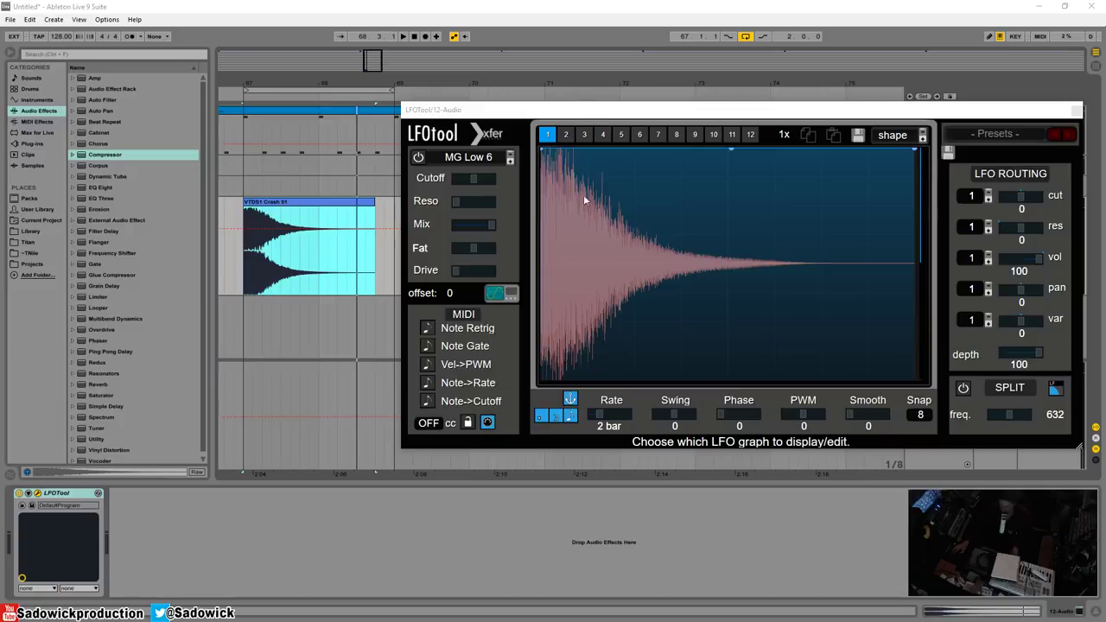
# - Play the crash clip, then insert a Compressor ahead of LFOTool on its track with automatic makeup gain switched off
pyautogui.click(279, 204)
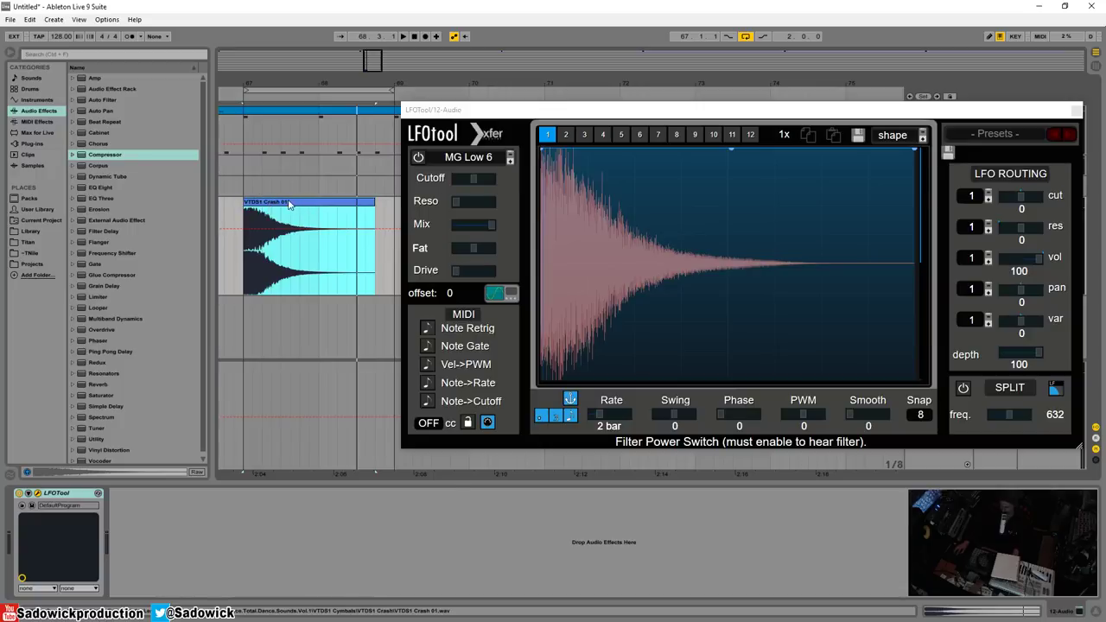
pyautogui.press('space')
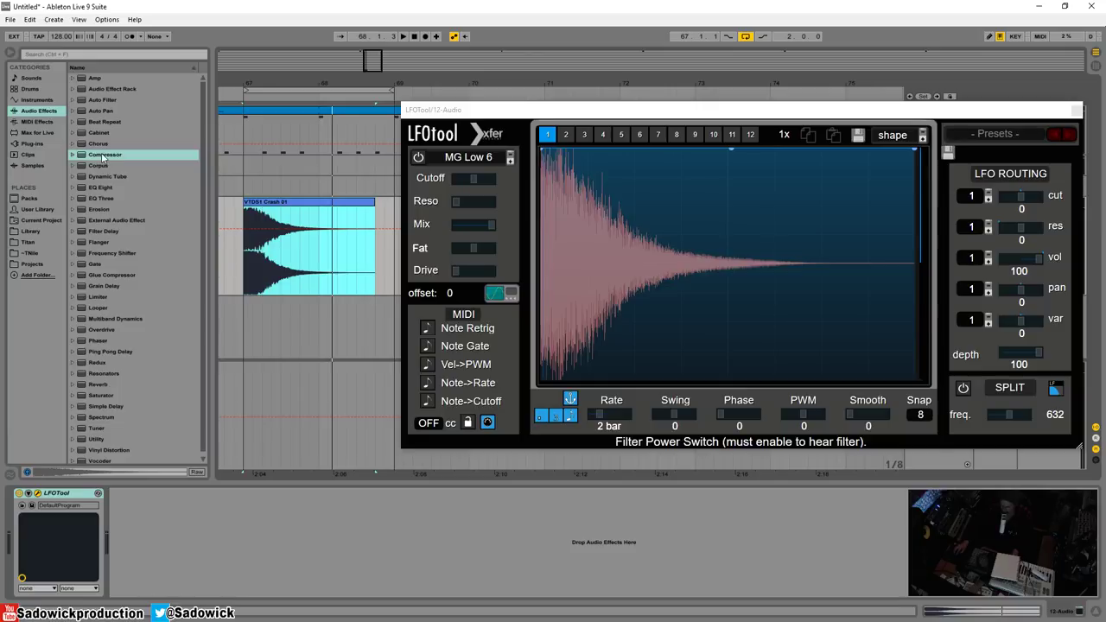
pyautogui.moveTo(104, 156); pyautogui.dragTo(60, 510)
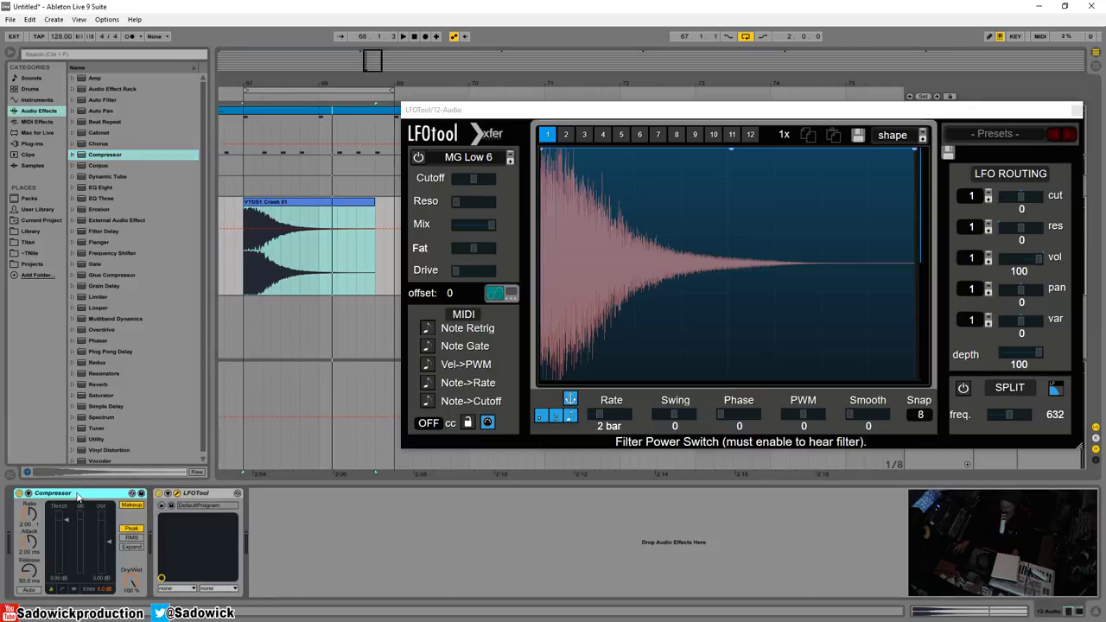
pyautogui.click(125, 506)
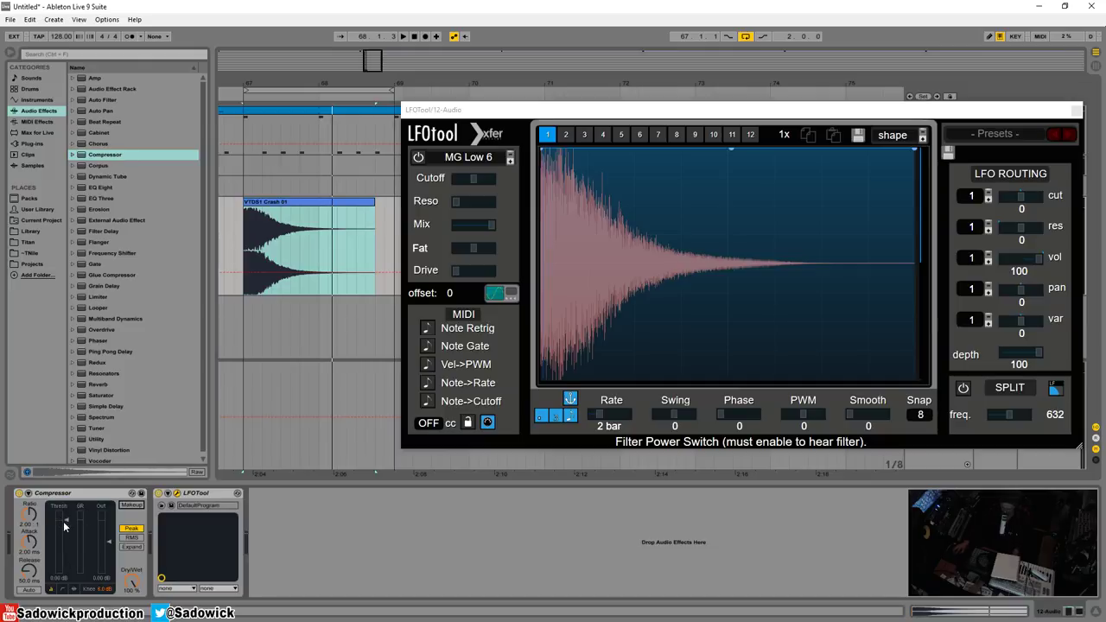
# - Lower the Compressor's threshold to -3.41 dB and play back the crash
pyautogui.moveTo(64, 521); pyautogui.dragTo(64, 525)
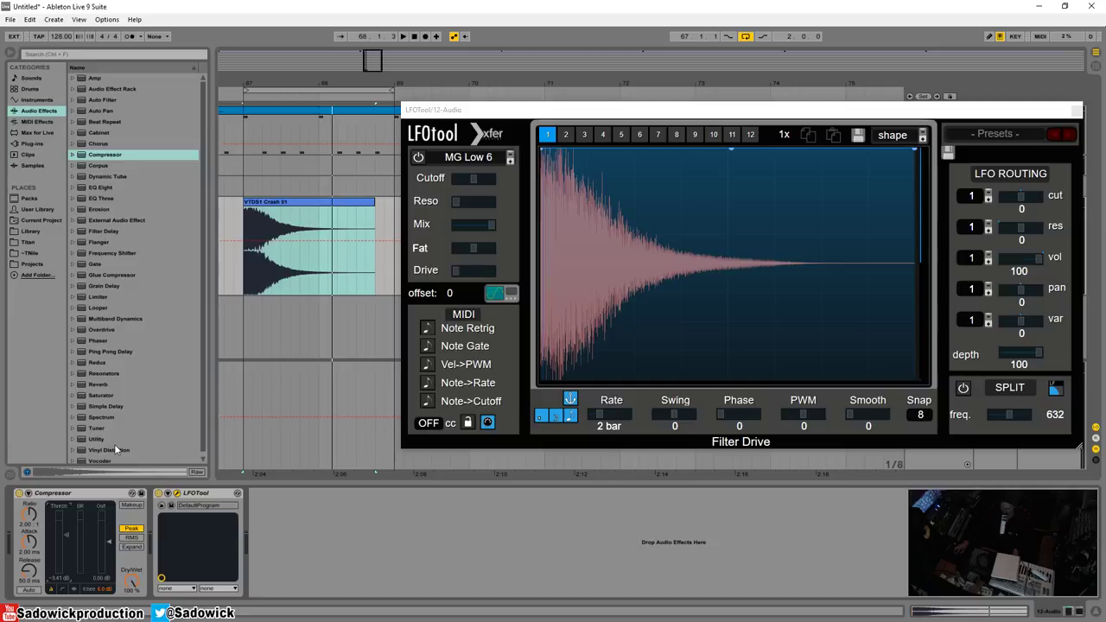
pyautogui.press('space')
pyautogui.press('space')
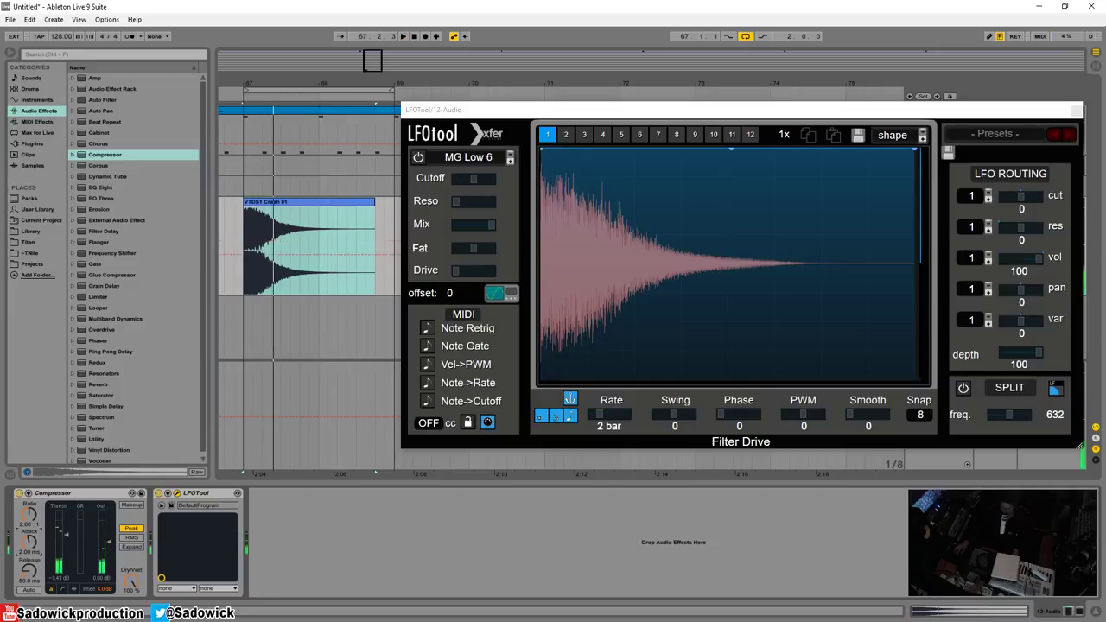
# - Set the Compressor to a 5.25:1 ratio, 17.9 ms attack, -20.7 dB threshold and 24.8 ms release while auditioning the crash
pyautogui.moveTo(28, 500); pyautogui.dragTo(29, 471)
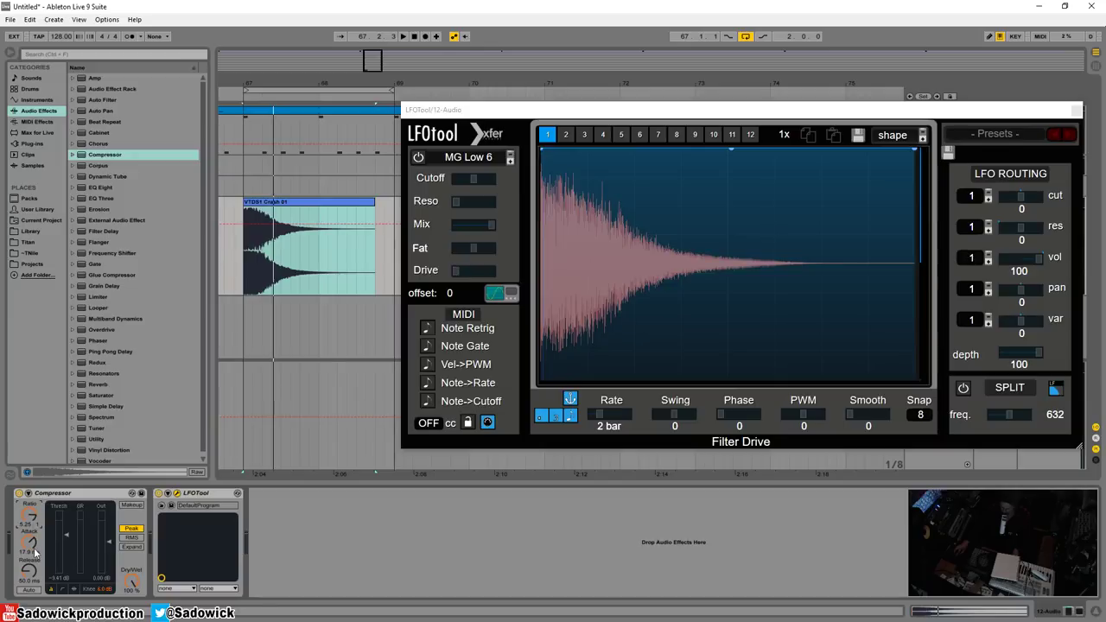
pyautogui.press('space')
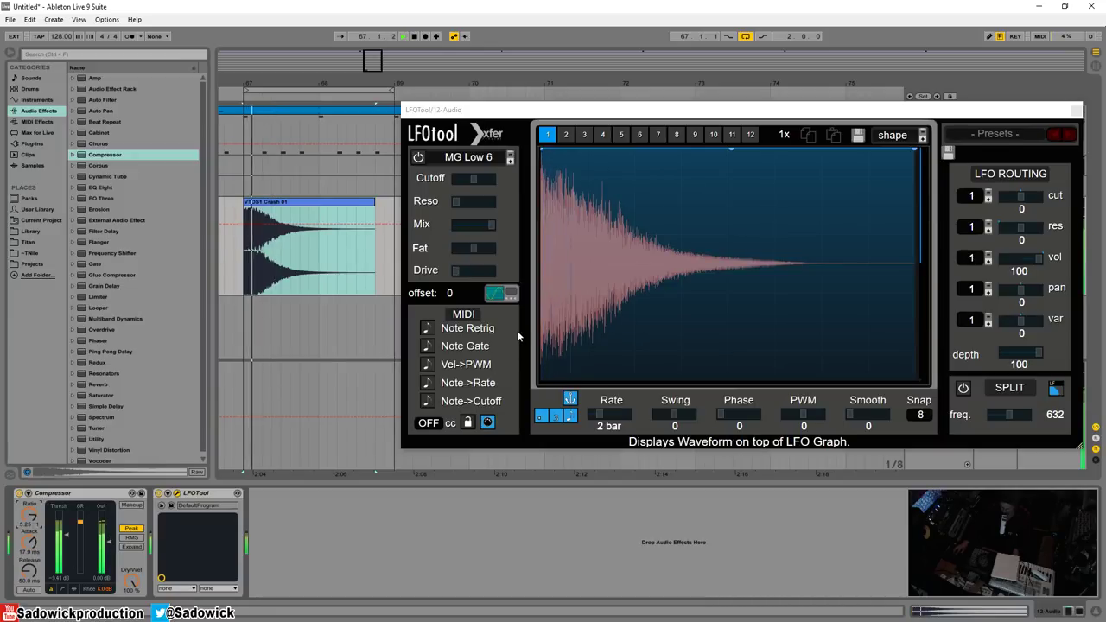
pyautogui.press('space')
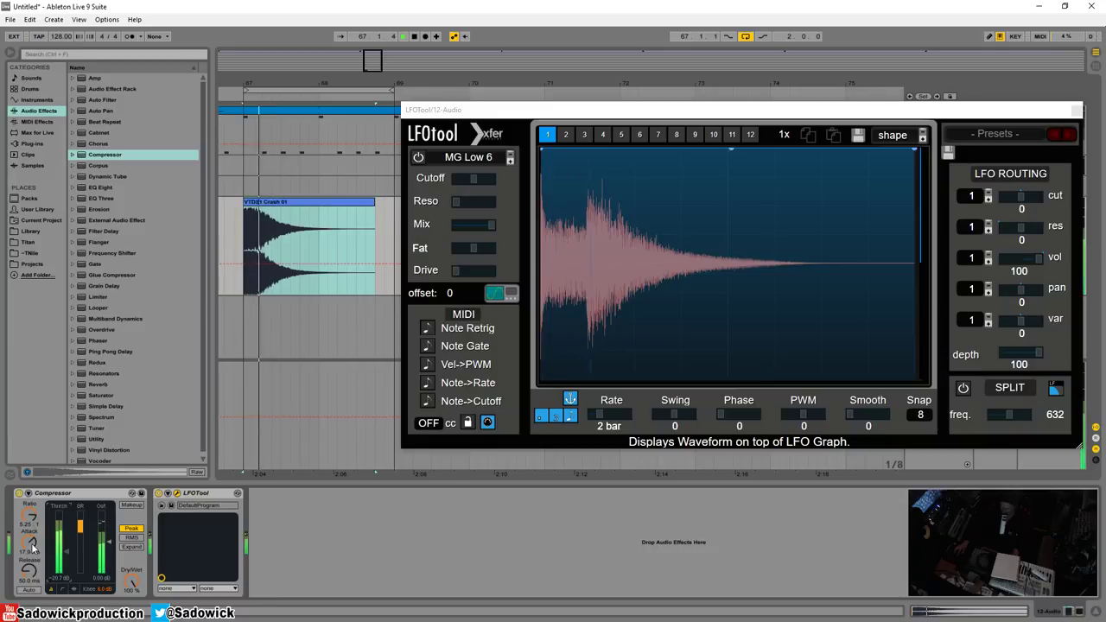
pyautogui.press('space')
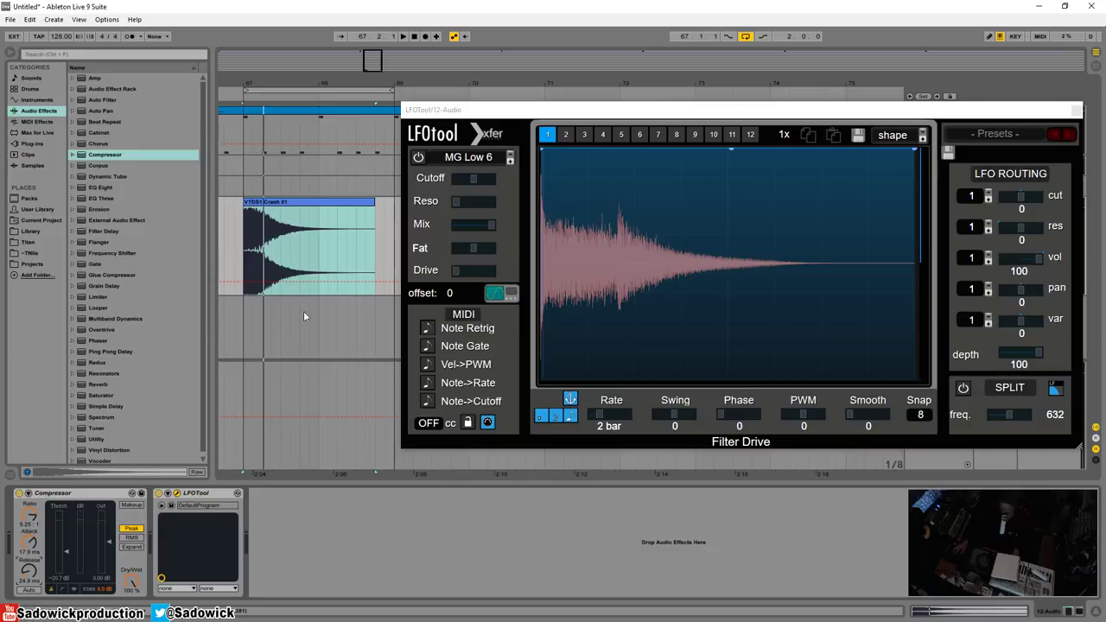
# - Delete the adjusted Compressor and insert a fresh one ahead of LFOTool on the crash track
pyautogui.click(77, 493)
pyautogui.press('Delete')
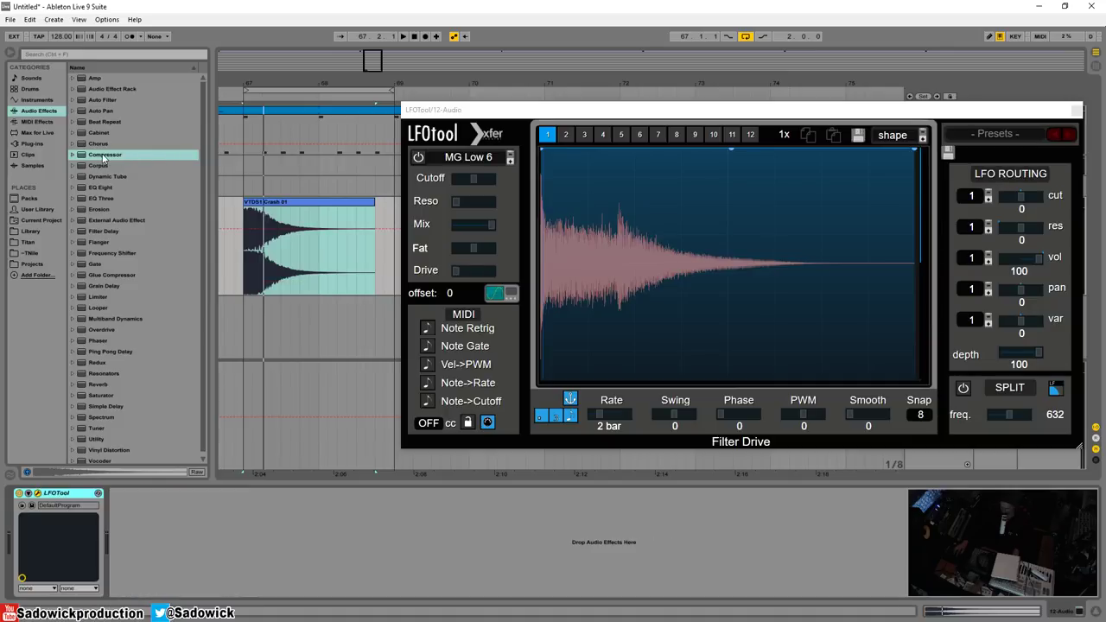
pyautogui.moveTo(103, 157); pyautogui.dragTo(36, 538)
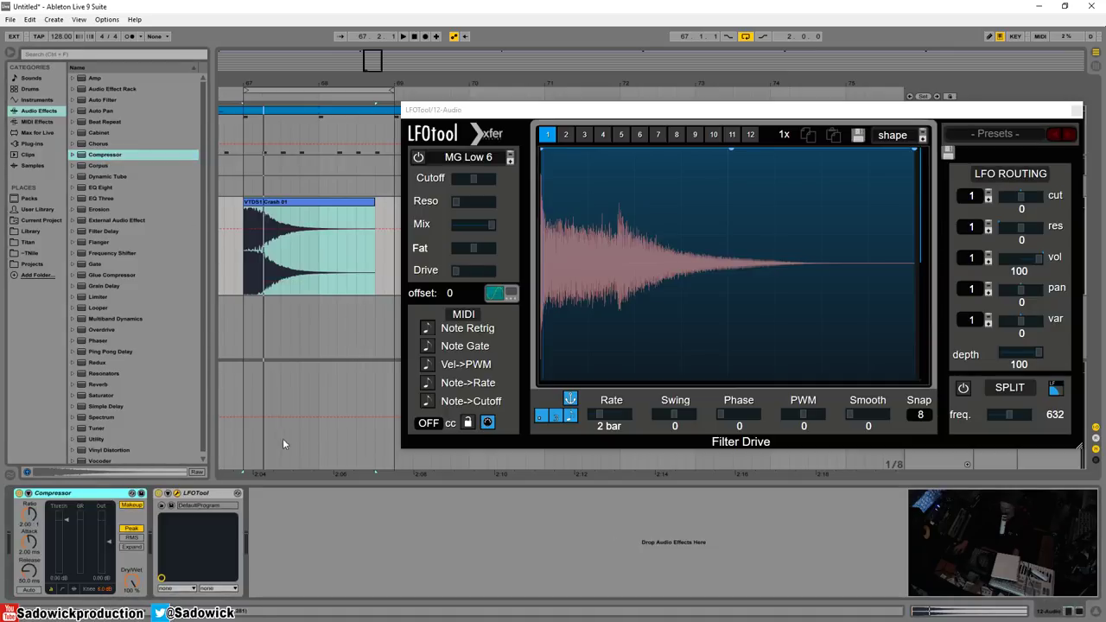
# - Enable the Compressor's sidechain EQ with a low-pass filter at 336 Hz and audition the filtered detection signal
pyautogui.click(27, 494)
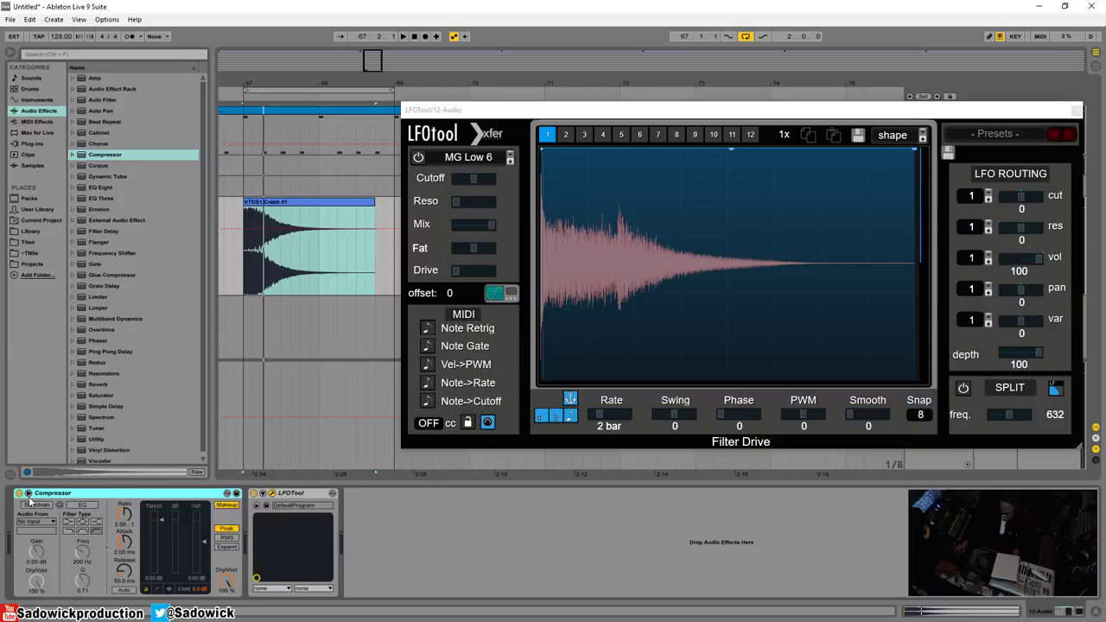
pyautogui.click(75, 506)
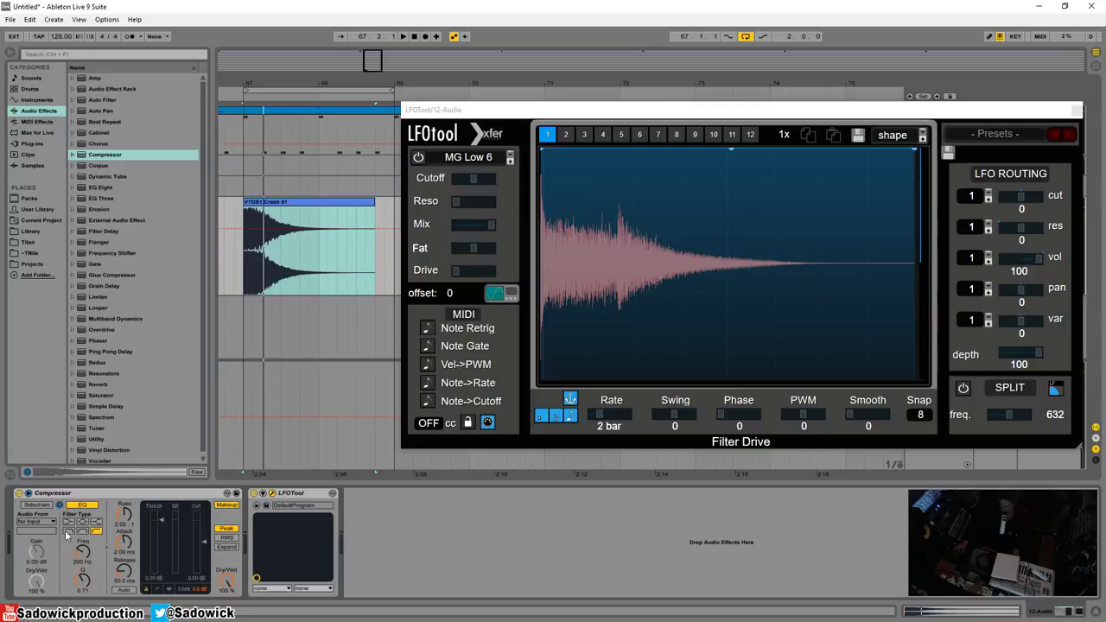
pyautogui.click(68, 529)
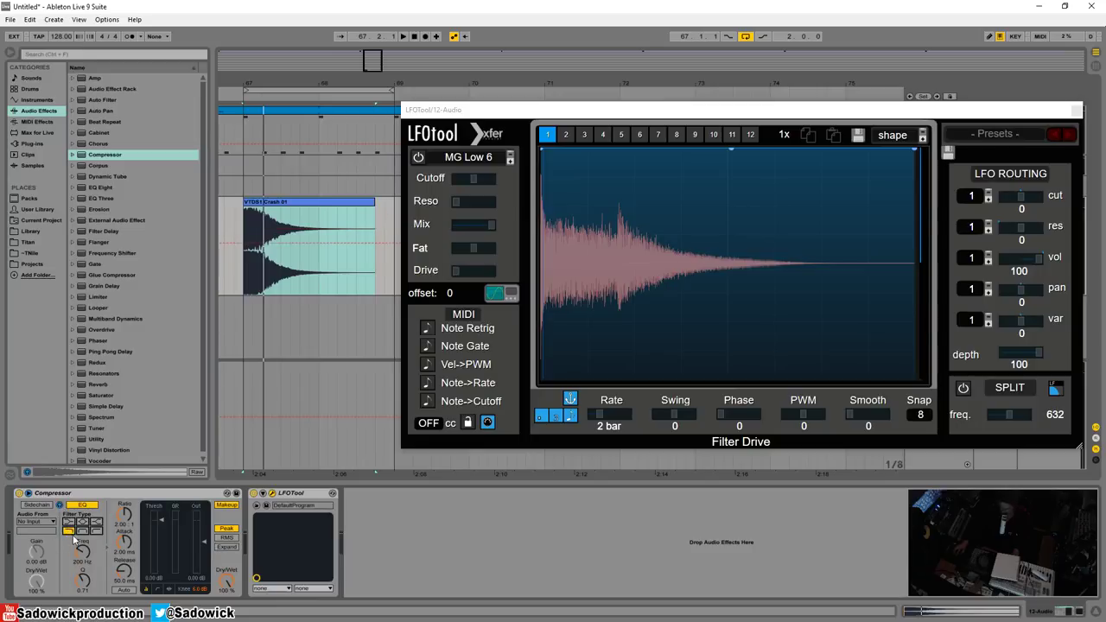
pyautogui.press('space')
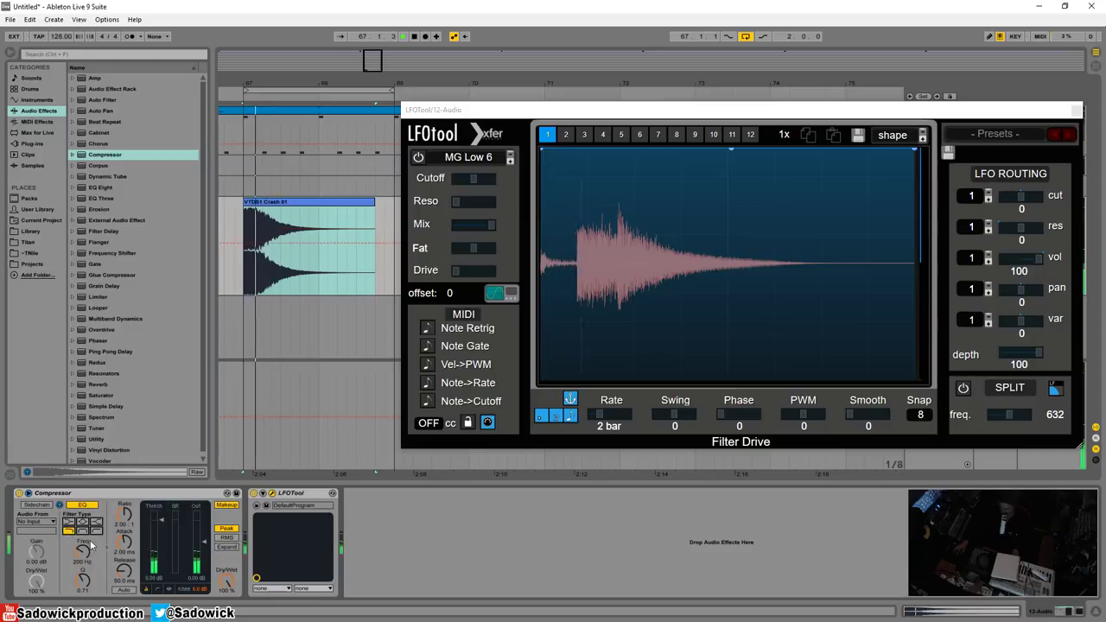
pyautogui.moveTo(87, 557)
pyautogui.mouseDown()
pyautogui.moveTo(87, 577)
pyautogui.moveTo(88, 542)
pyautogui.mouseUp()
pyautogui.press('space')
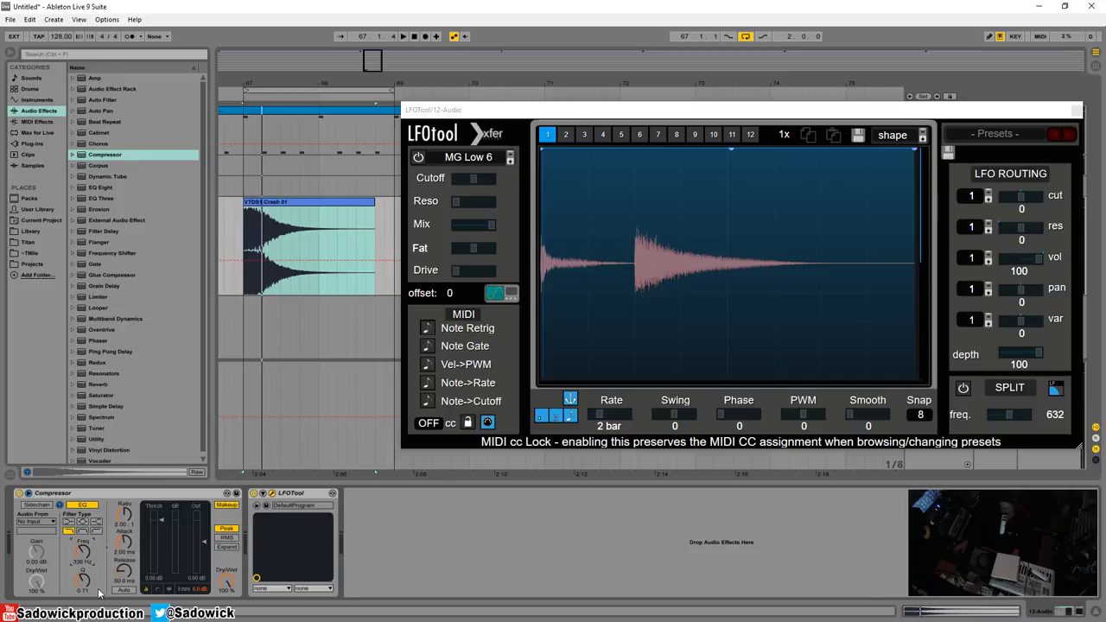
# - Switch the sidechain EQ to a band-pass filter at 410 Hz with a Q of 7.90 and listen to it
pyautogui.moveTo(100, 593); pyautogui.dragTo(100, 568)
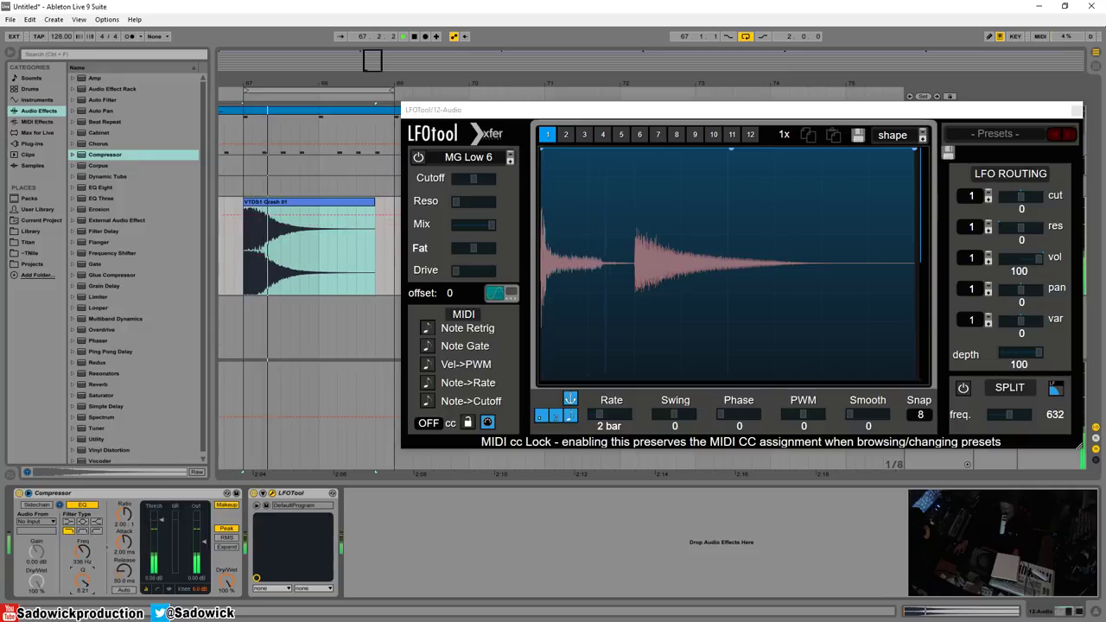
pyautogui.click(83, 531)
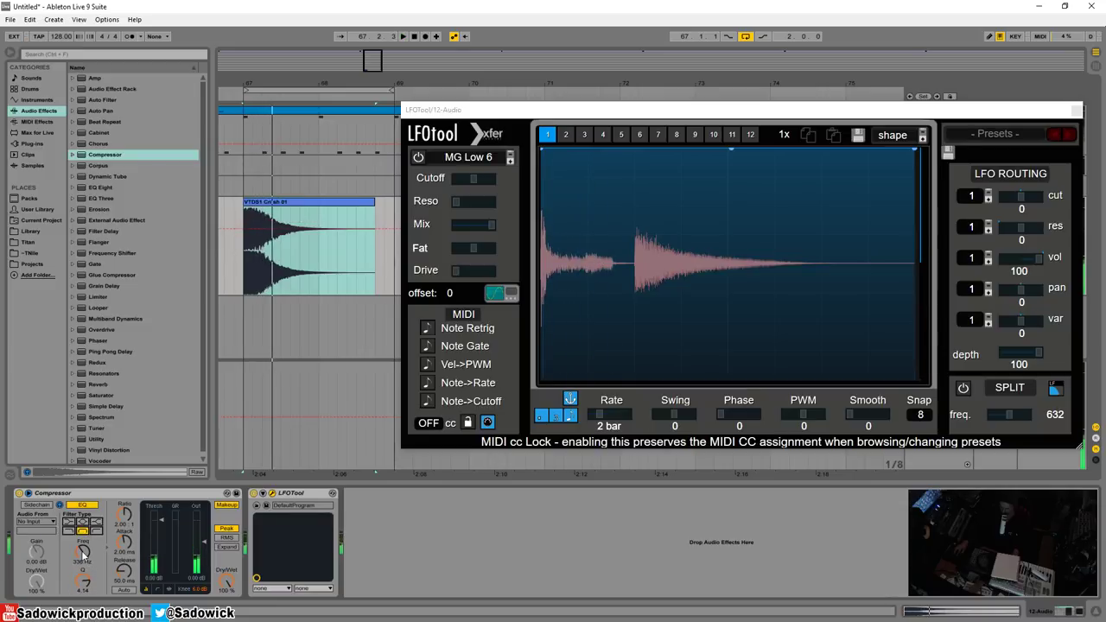
pyautogui.moveTo(83, 550)
pyautogui.mouseDown()
pyautogui.moveTo(84, 585)
pyautogui.moveTo(84, 540)
pyautogui.moveTo(84, 558)
pyautogui.mouseUp()
pyautogui.press('space')
pyautogui.press('space')
pyautogui.press('space')
pyautogui.press('space')
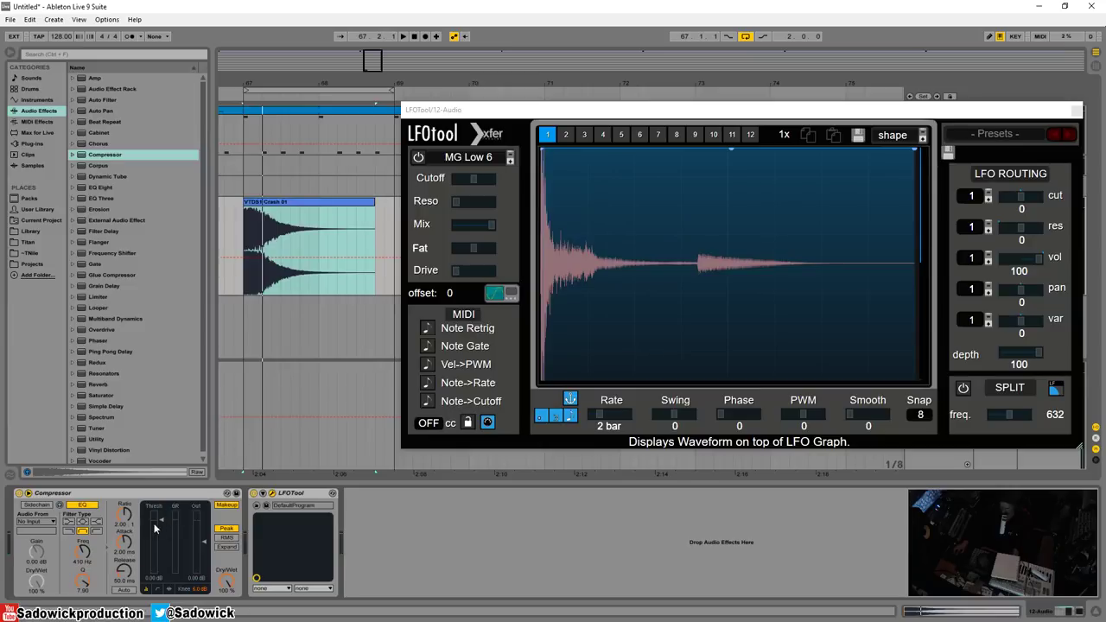
# - Collapse the Compressor's sidechain section, lower the threshold to -19.1 dB and play back the crash
pyautogui.click(28, 493)
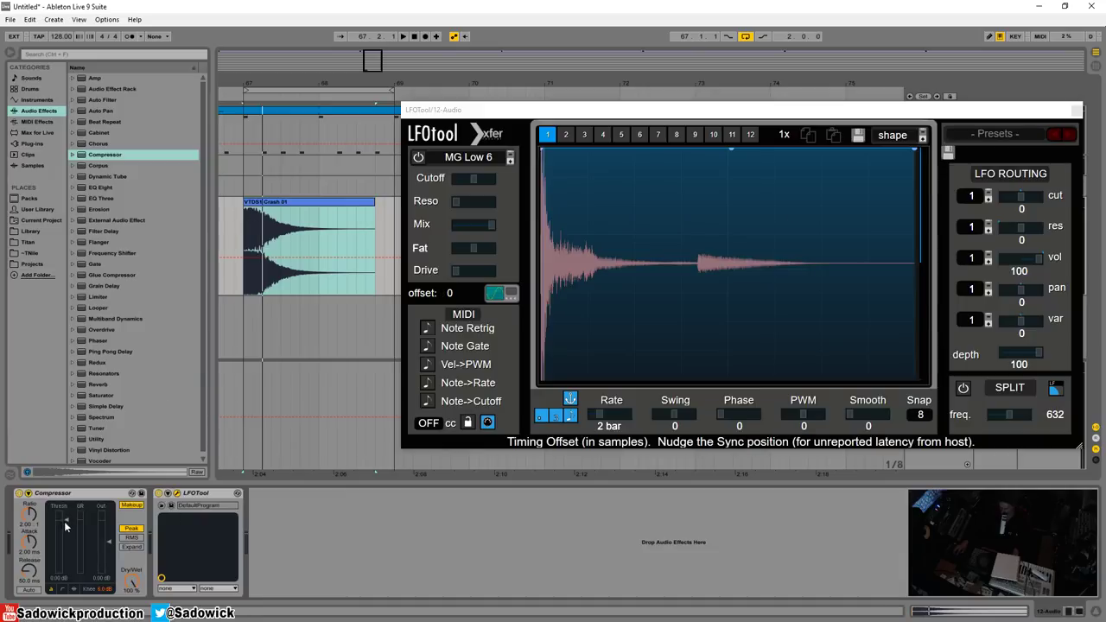
pyautogui.moveTo(66, 521); pyautogui.dragTo(66, 549)
pyautogui.press('space')
pyautogui.press('space')
pyautogui.press('space')
pyautogui.press('space')
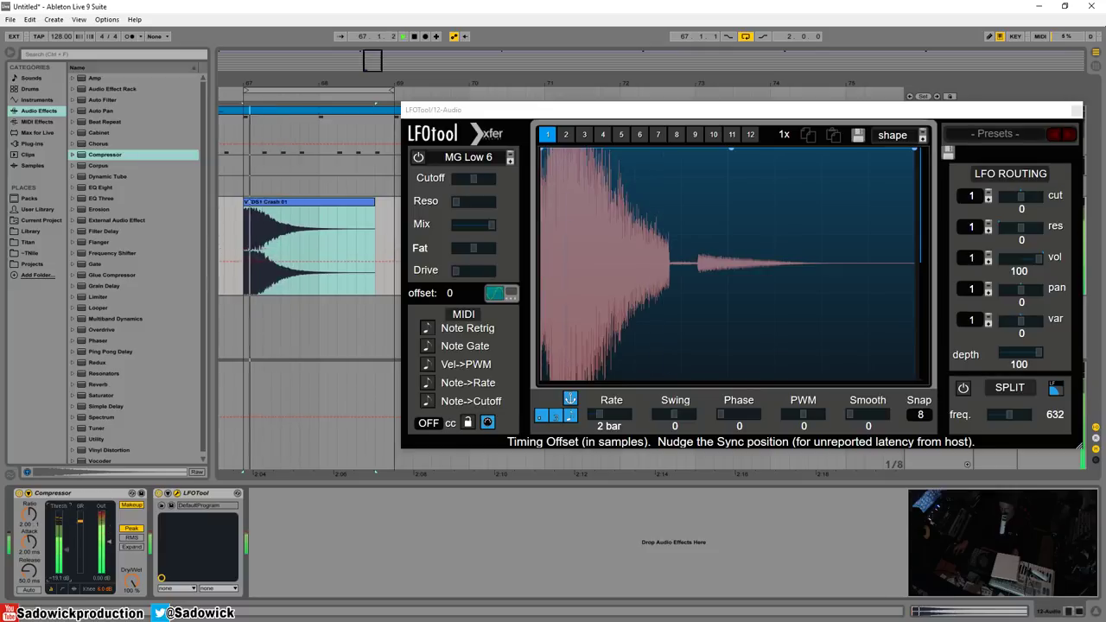
pyautogui.press('space')
pyautogui.press('space')
pyautogui.press('space')
# - Raise the Compressor's ratio to inf:1 and play back the crash
pyautogui.moveTo(30, 516); pyautogui.dragTo(29, 471)
pyautogui.press('space')
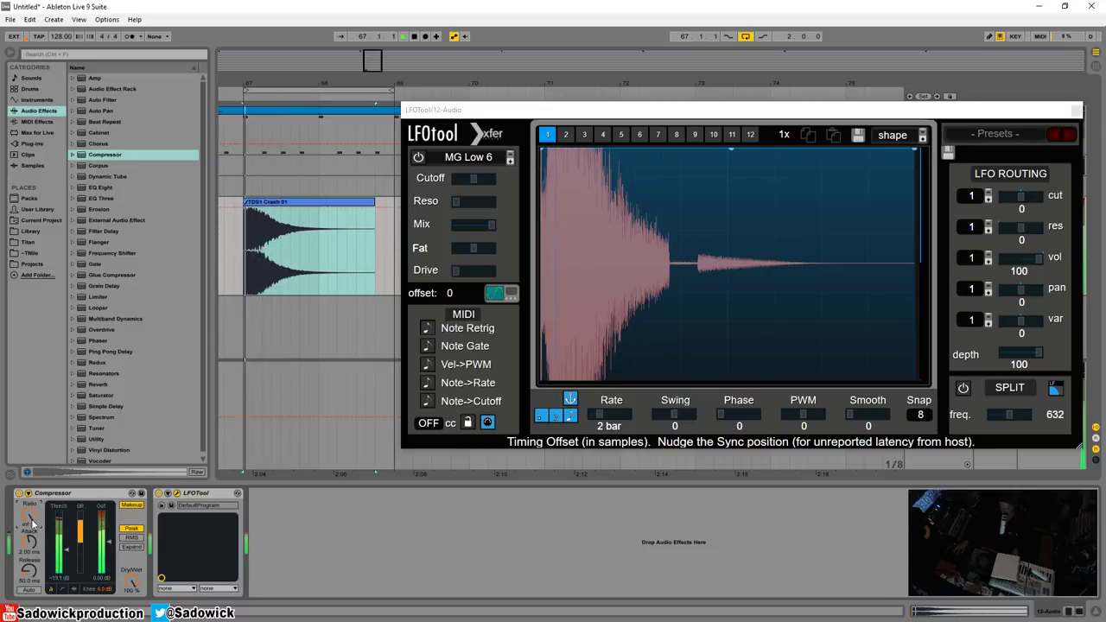
pyautogui.press('space')
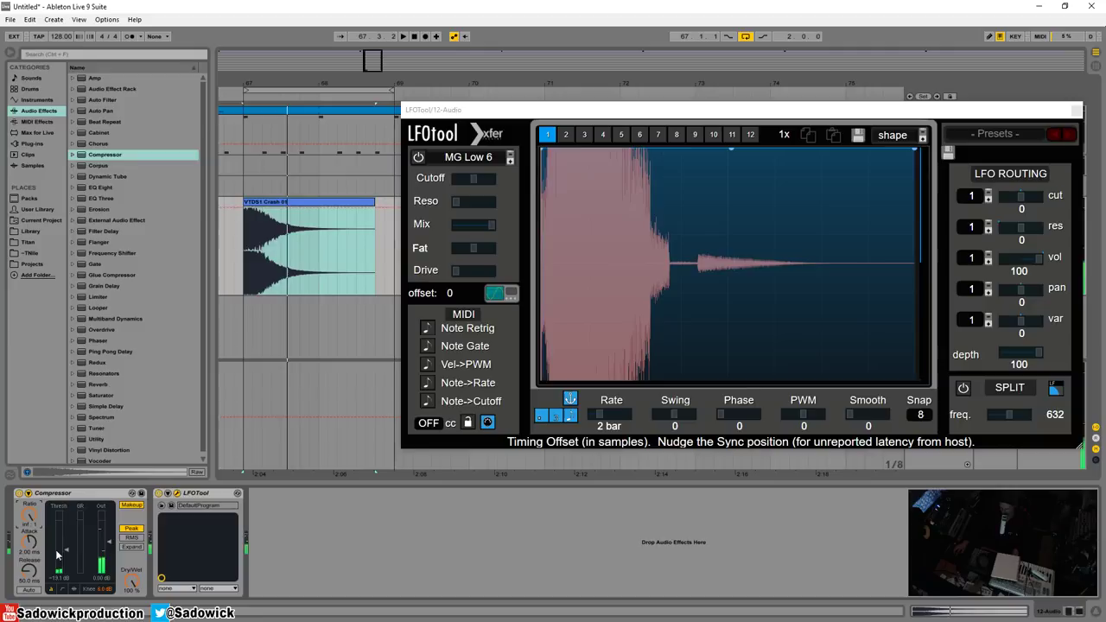
# - Turn off makeup gain, set the threshold to -12.3 dB and the attack to 19.7 ms, and play back the crash
pyautogui.click(123, 506)
pyautogui.moveTo(68, 548); pyautogui.dragTo(68, 540)
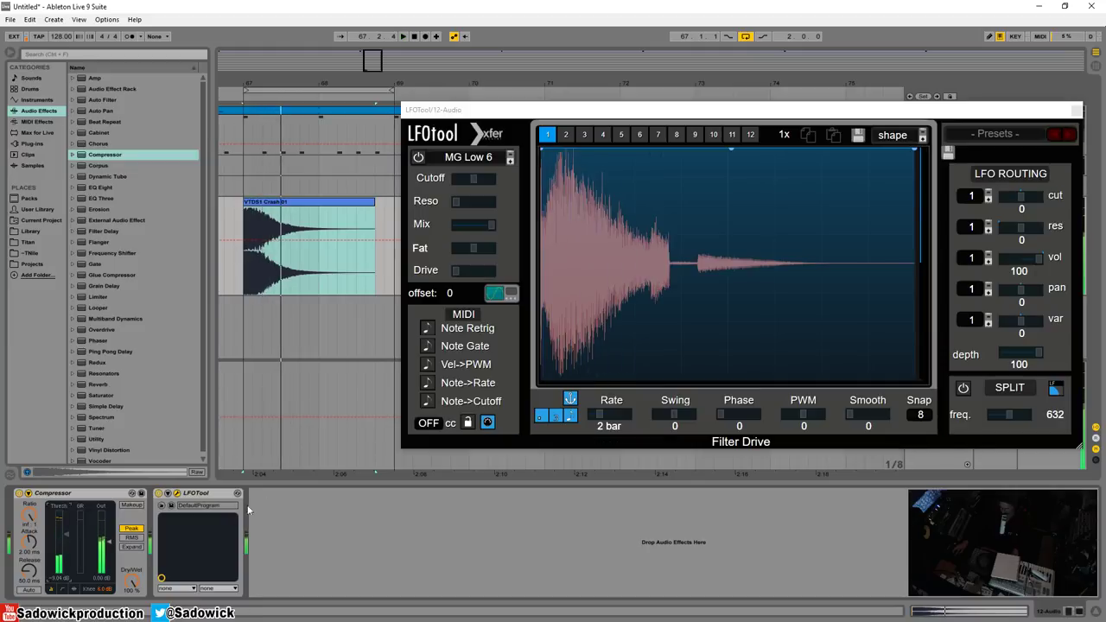
pyautogui.moveTo(30, 546); pyautogui.dragTo(31, 529)
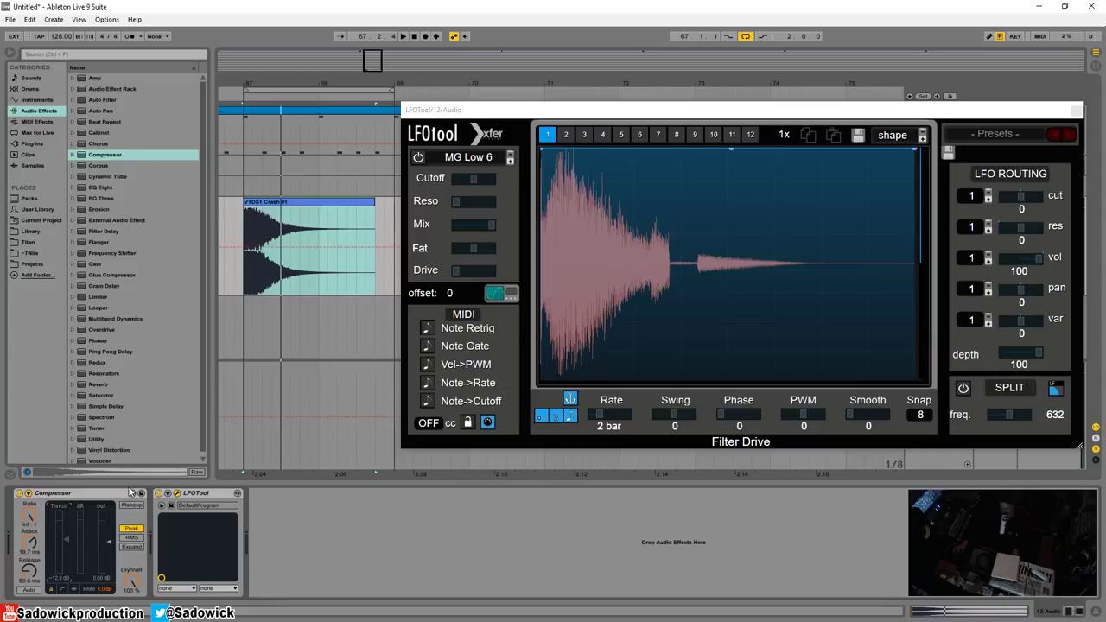
pyautogui.press('space')
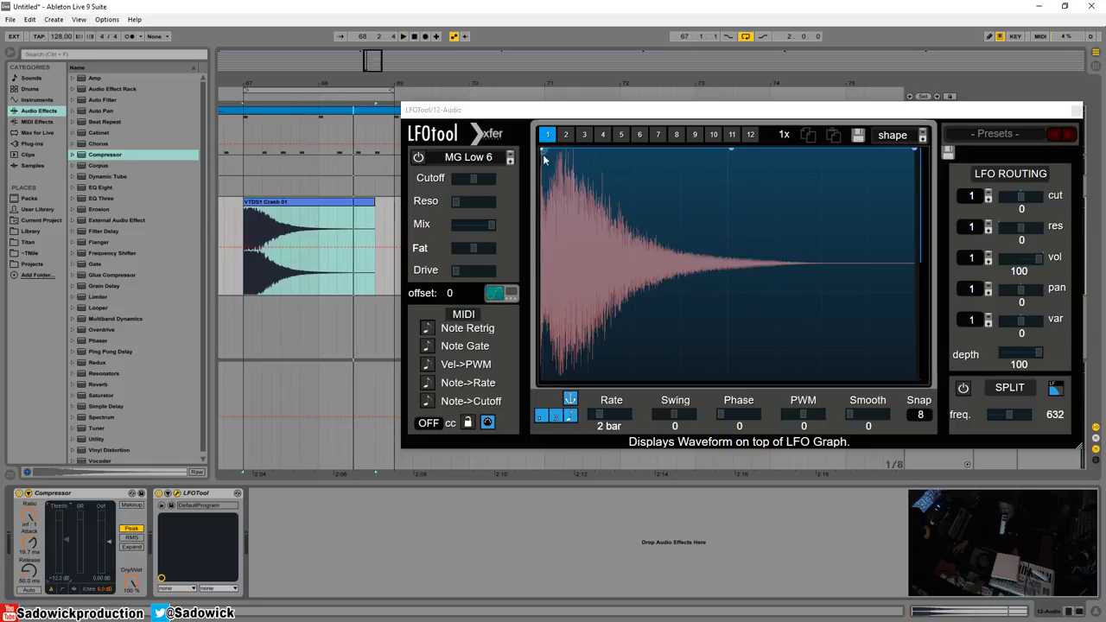
# - Try a 404 ms release on the Compressor, settle on 129 ms, and play back the crash
pyautogui.moveTo(243, 82); pyautogui.dragTo(243, 108)
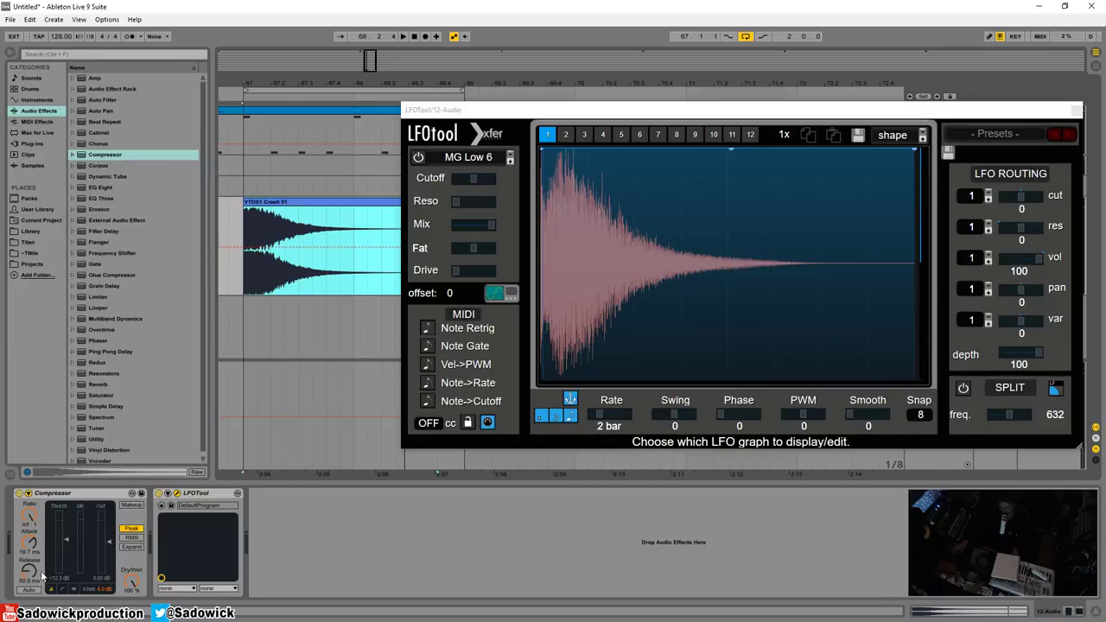
pyautogui.moveTo(43, 577); pyautogui.dragTo(43, 587)
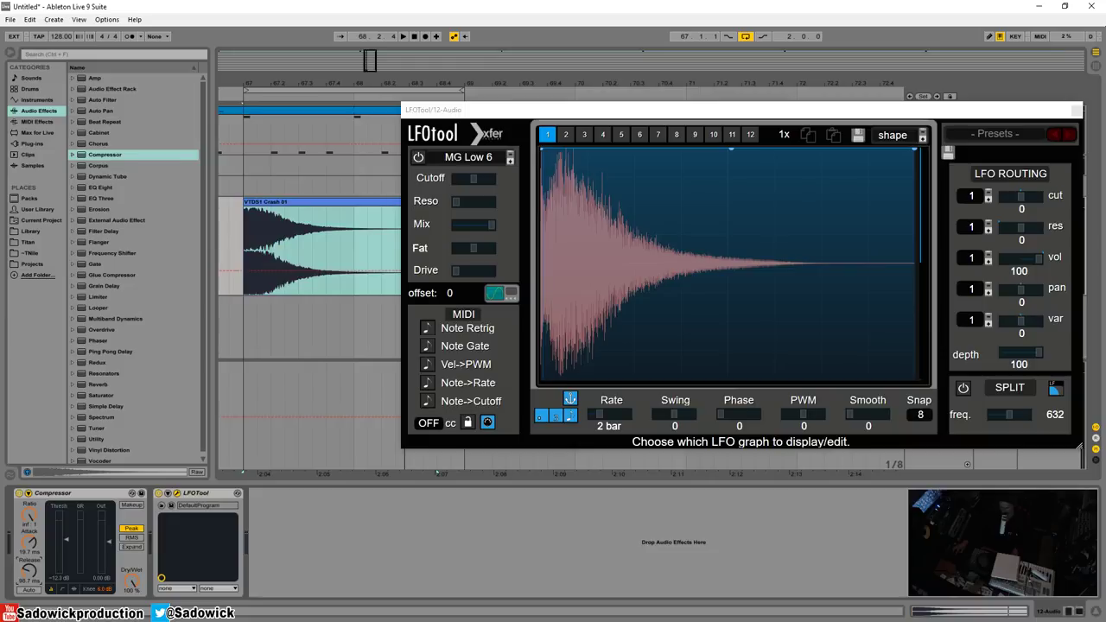
pyautogui.press('space')
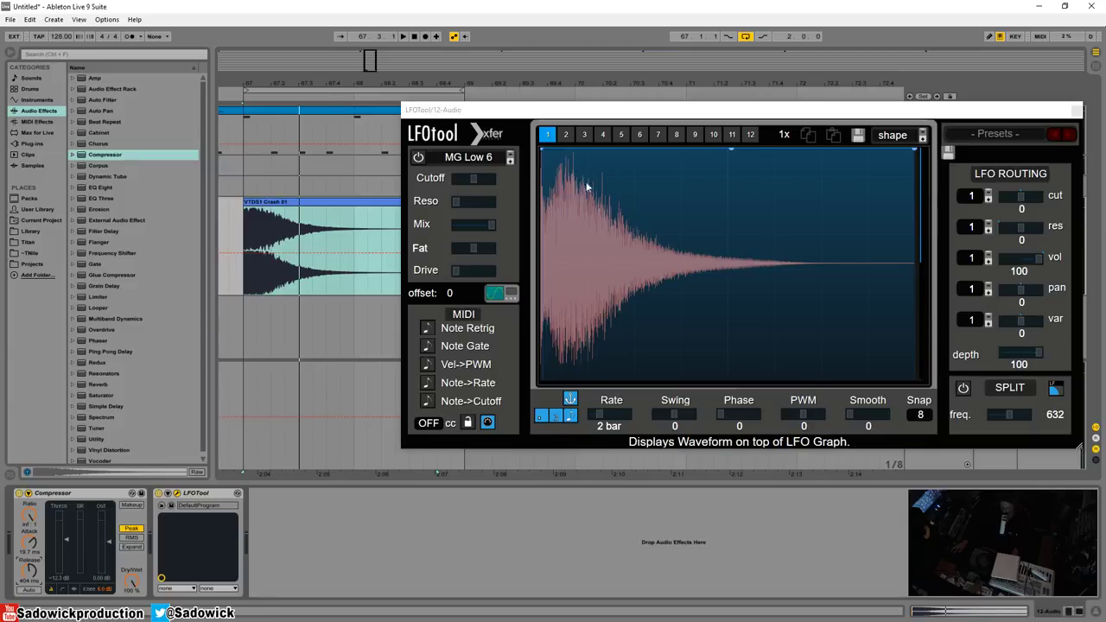
pyautogui.moveTo(32, 570); pyautogui.dragTo(32, 620)
pyautogui.press('space')
pyautogui.press('space')
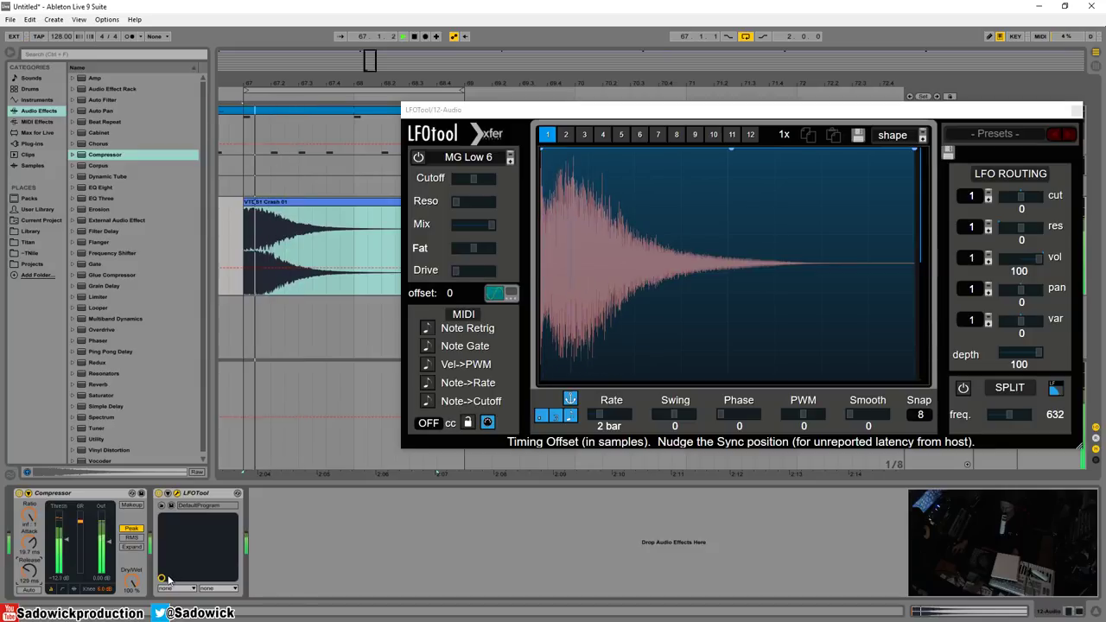
# - Set the Compressor's attack to 40.8 ms and its threshold to -15.3 dB while auditioning the crash
pyautogui.press('space')
pyautogui.moveTo(32, 544)
pyautogui.mouseDown()
pyautogui.moveTo(32, 531)
pyautogui.moveTo(64, 547)
pyautogui.mouseUp()
pyautogui.press('space')
pyautogui.press('space')
pyautogui.press('space')
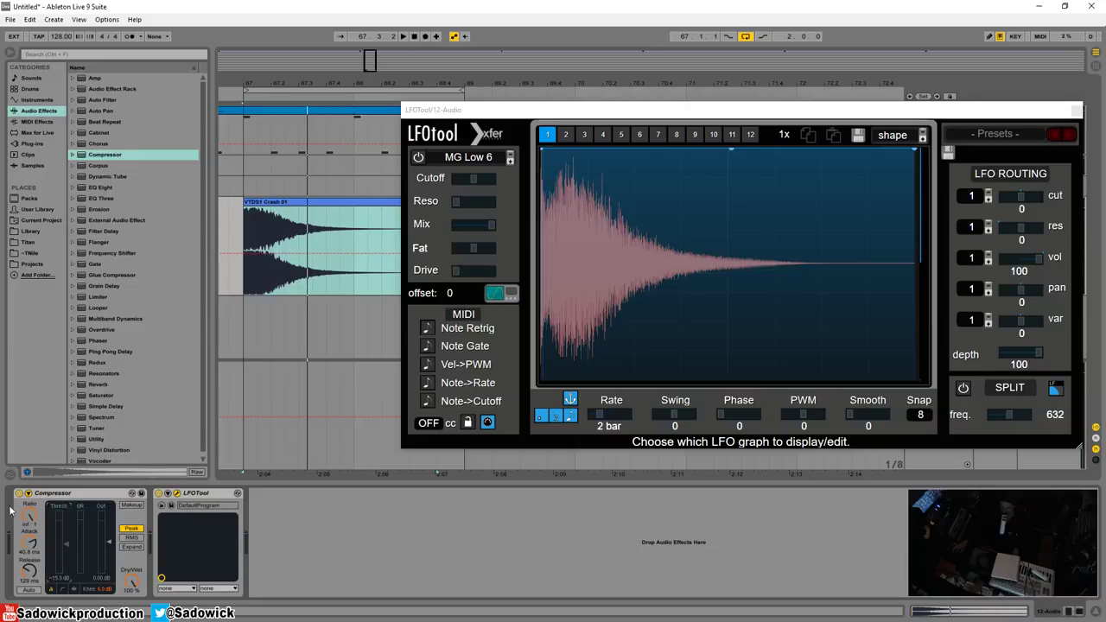
# - Bypass the Compressor, play the crash clip uncompressed for comparison, and re-enable the Compressor
pyautogui.click(282, 205)
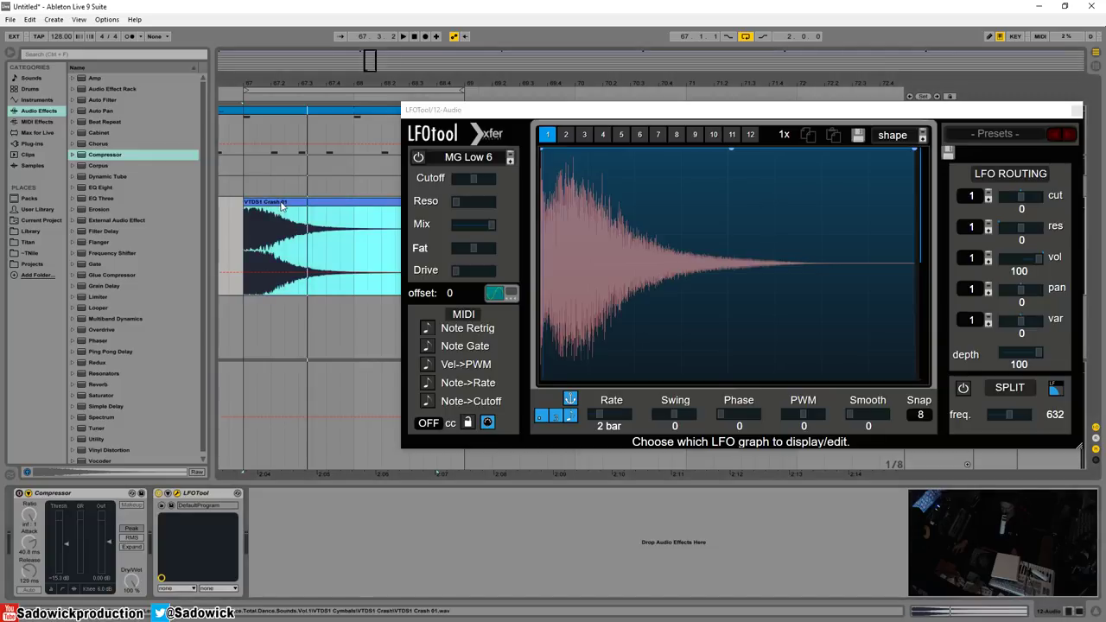
pyautogui.press('space')
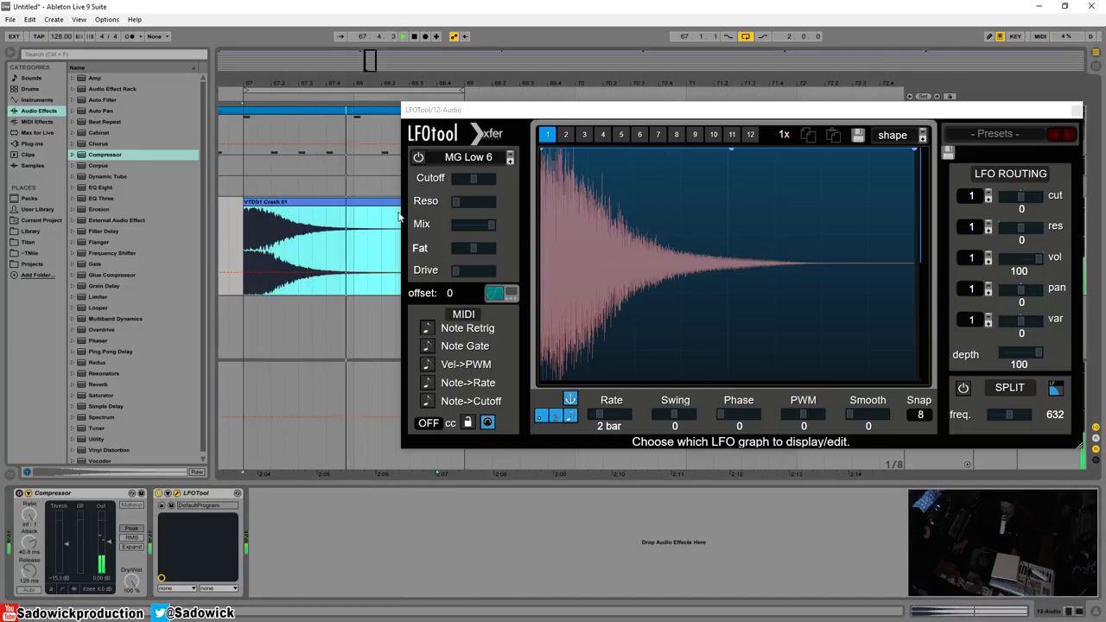
pyautogui.press('space')
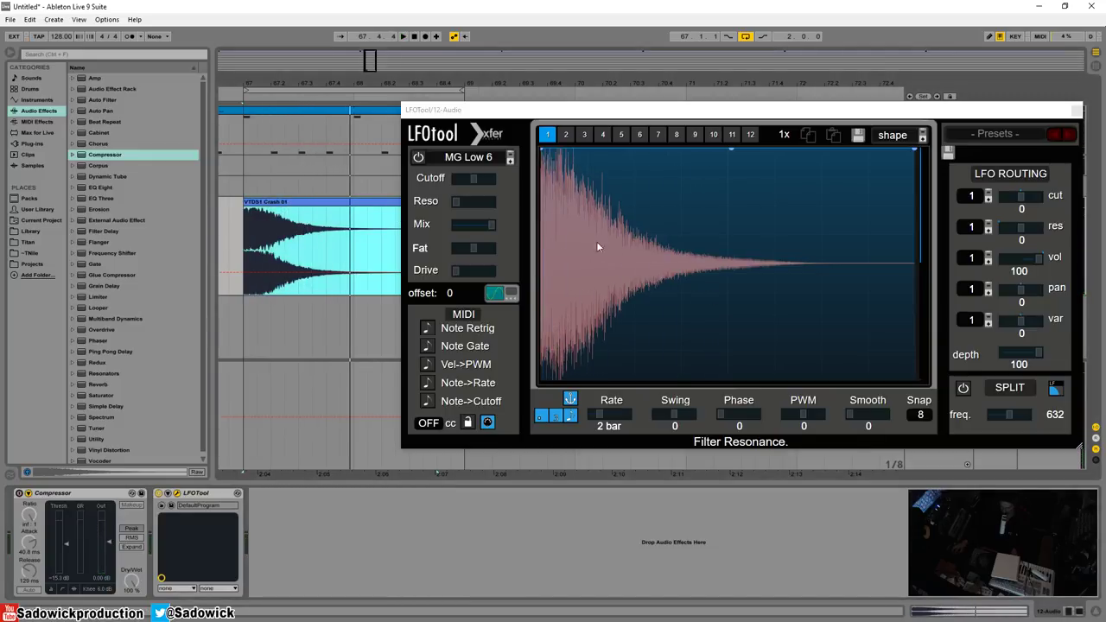
pyautogui.press('space')
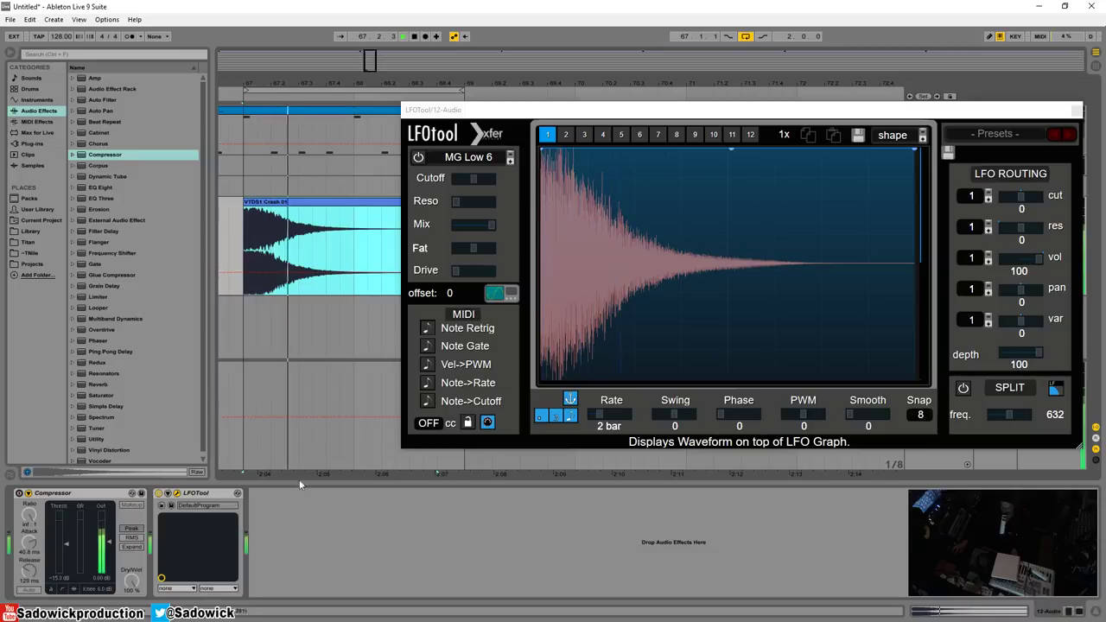
pyautogui.click(19, 493)
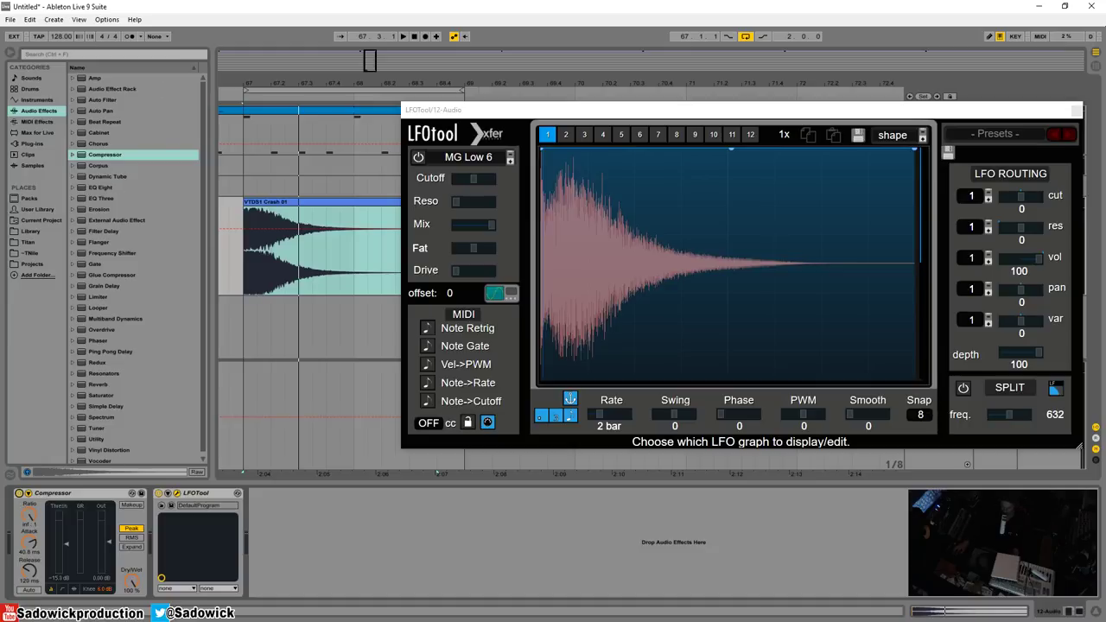
# - Reduce the Compressor's ratio to 4.20:1 and play back the crash
pyautogui.moveTo(34, 516)
pyautogui.mouseDown()
pyautogui.moveTo(34, 529)
pyautogui.moveTo(29, 517)
pyautogui.mouseUp()
pyautogui.press('space')
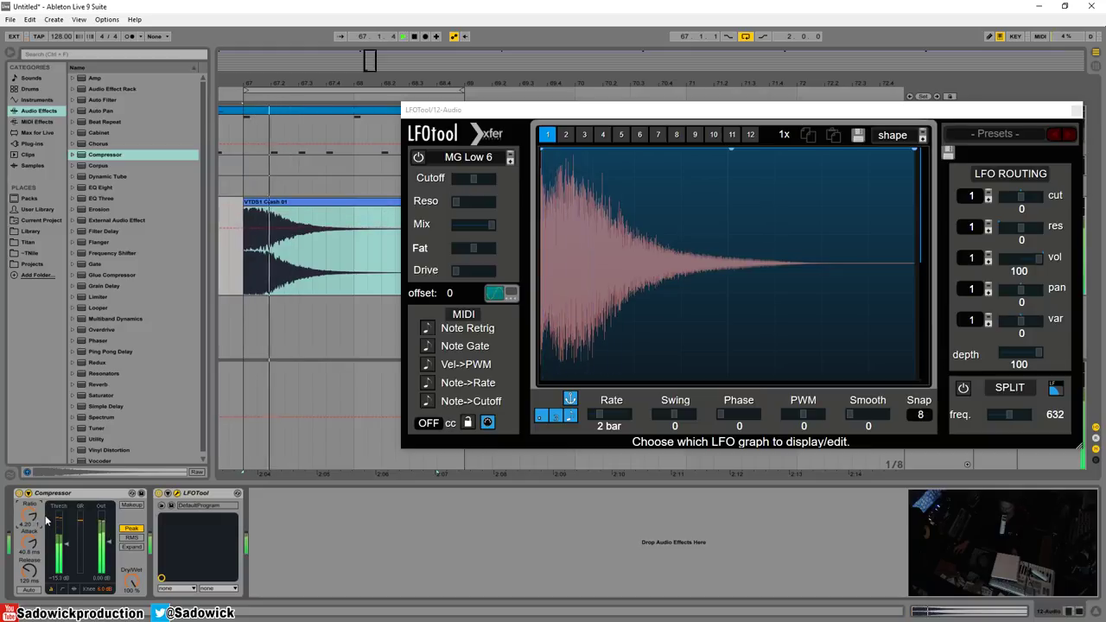